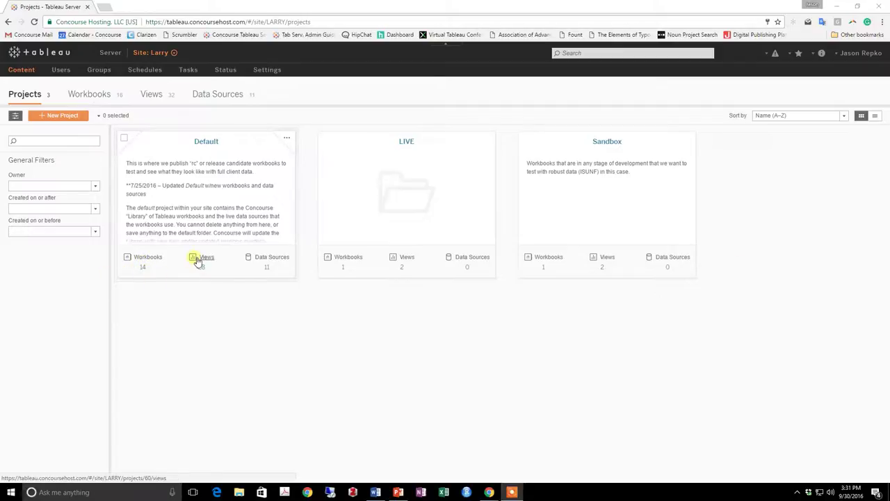
Go into the Default project and open the Gift Type and Donation Snapshot workbook's views
left_click(207, 143)
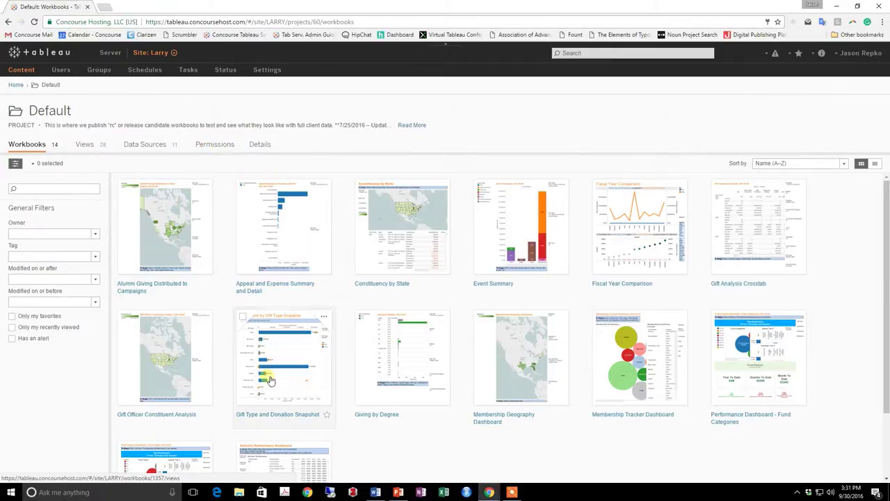
left_click(271, 384)
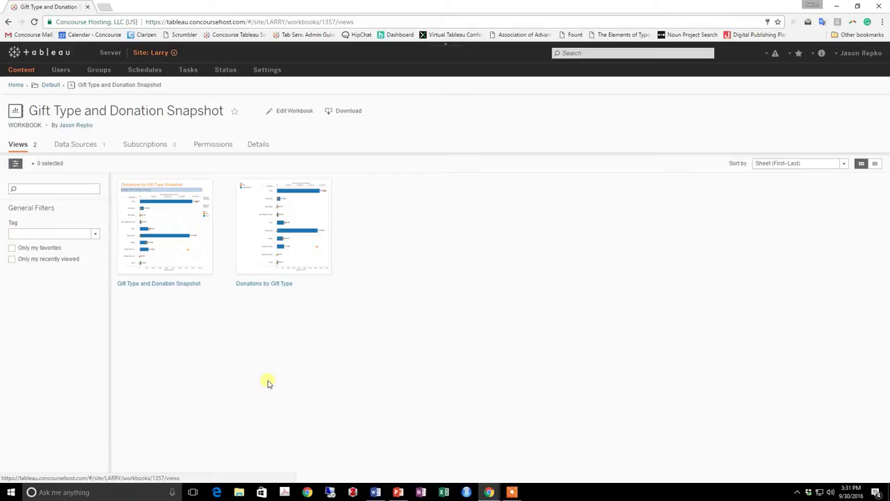
mouse_move(160, 275)
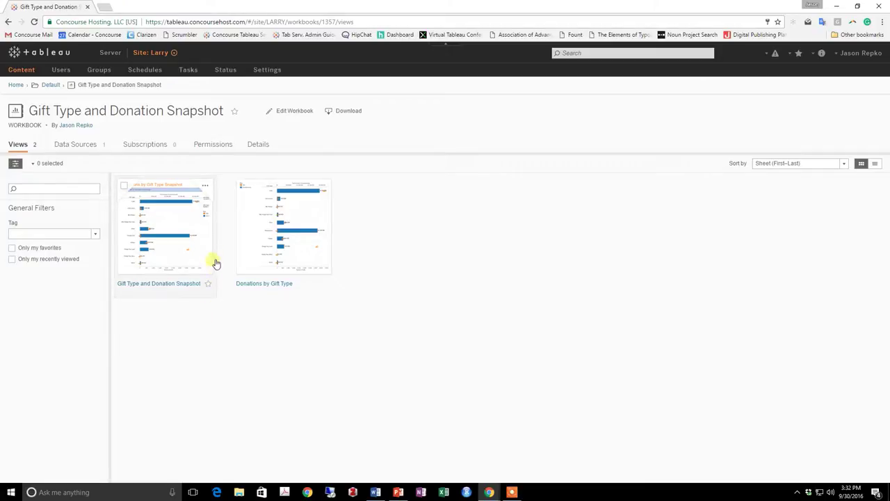
mouse_move(211, 242)
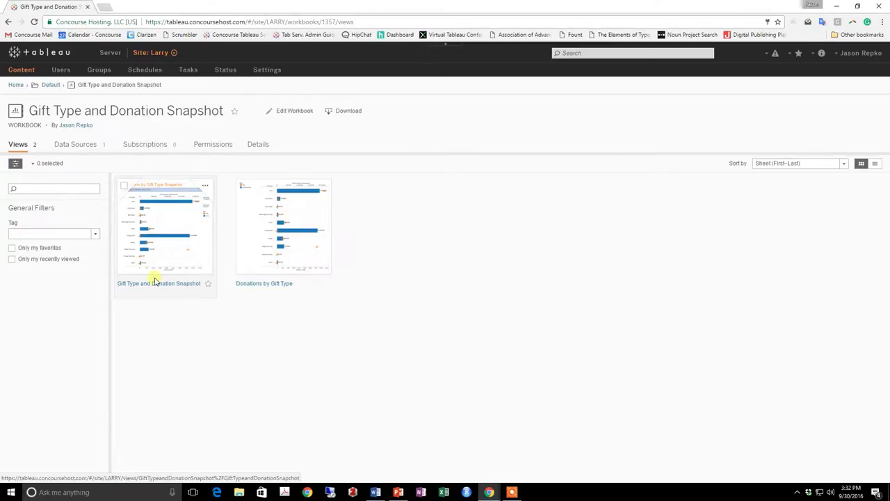
mouse_move(188, 213)
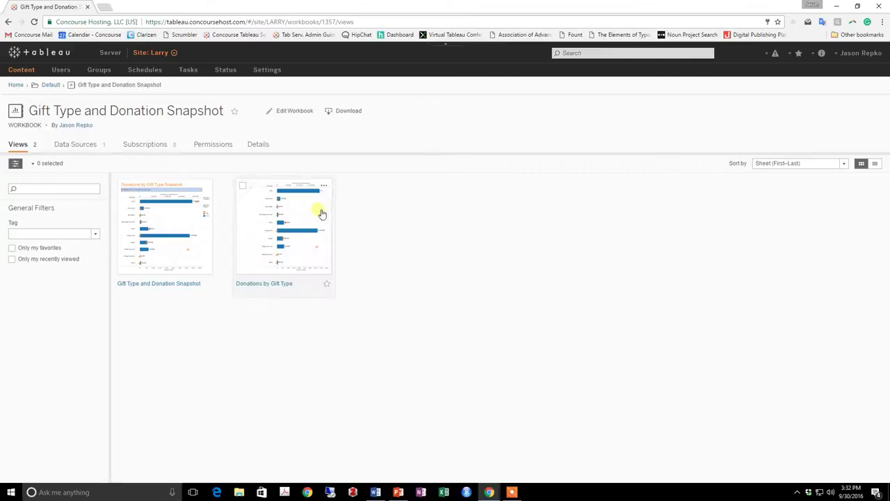
mouse_move(278, 206)
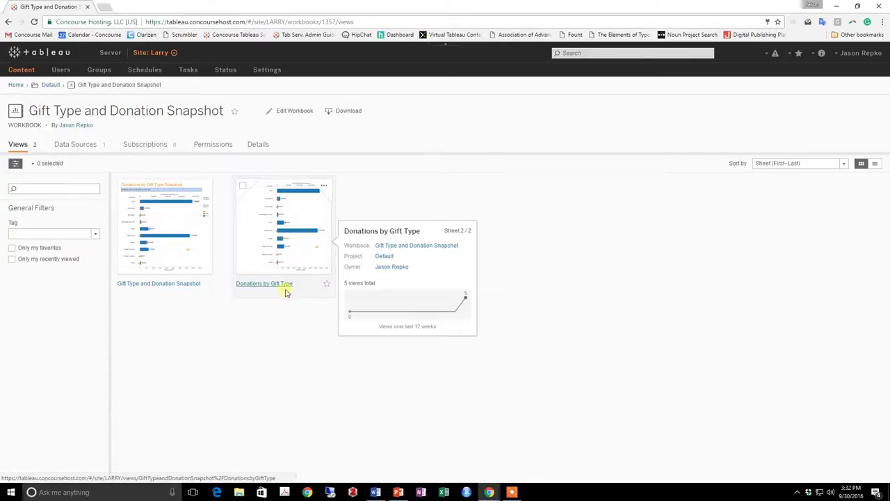
mouse_move(154, 299)
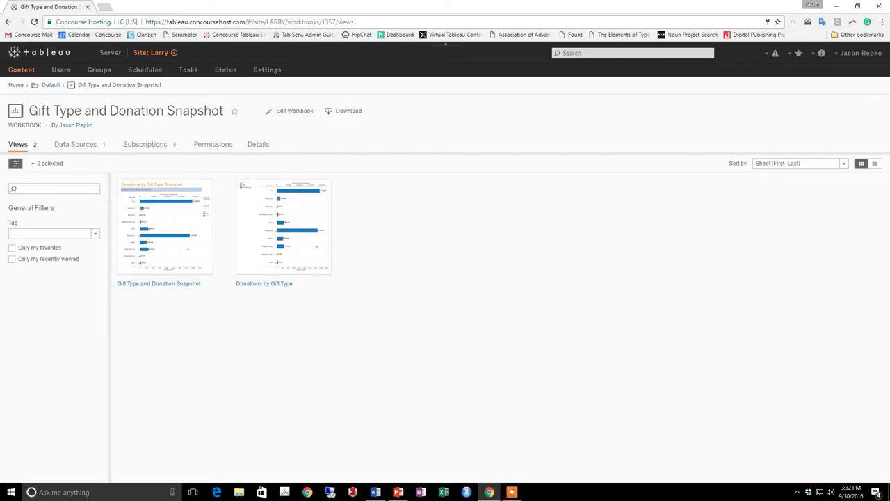
key("F10")
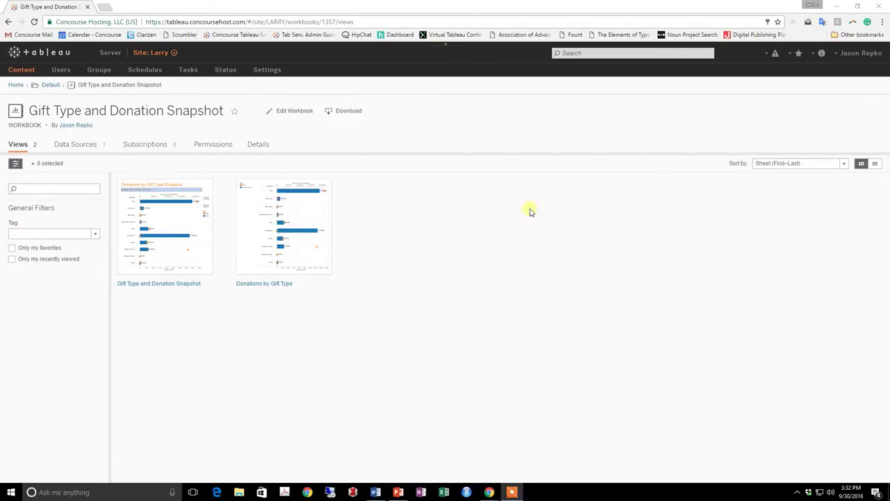
Open the Donations by Gift Type Snapshot view and set Gift Date to 7/1/2016–6/30/2017
left_click(171, 227)
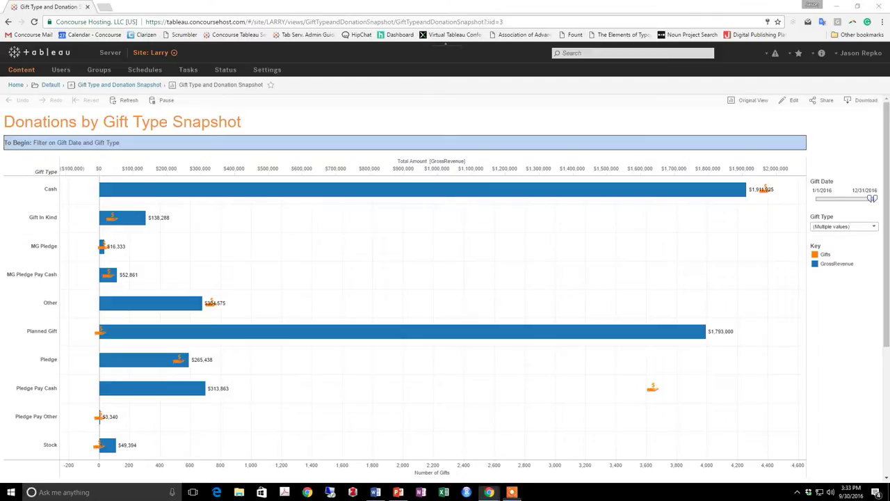
left_click(821, 191)
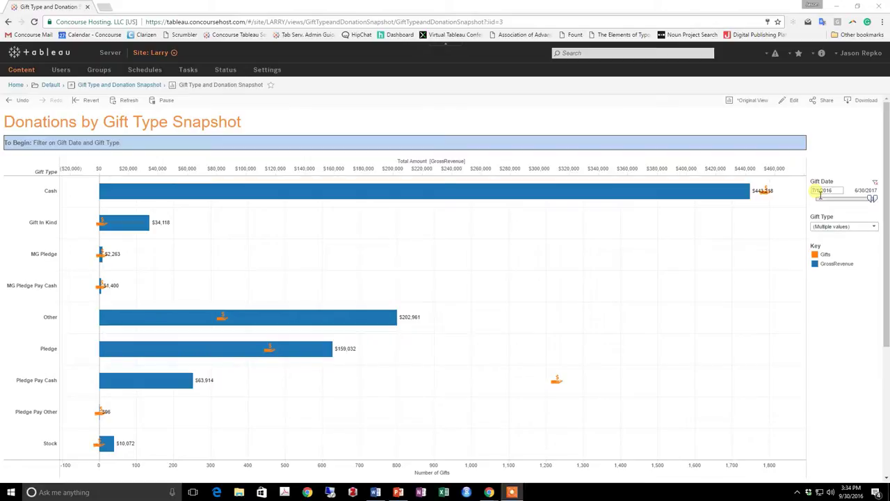
left_click(864, 191)
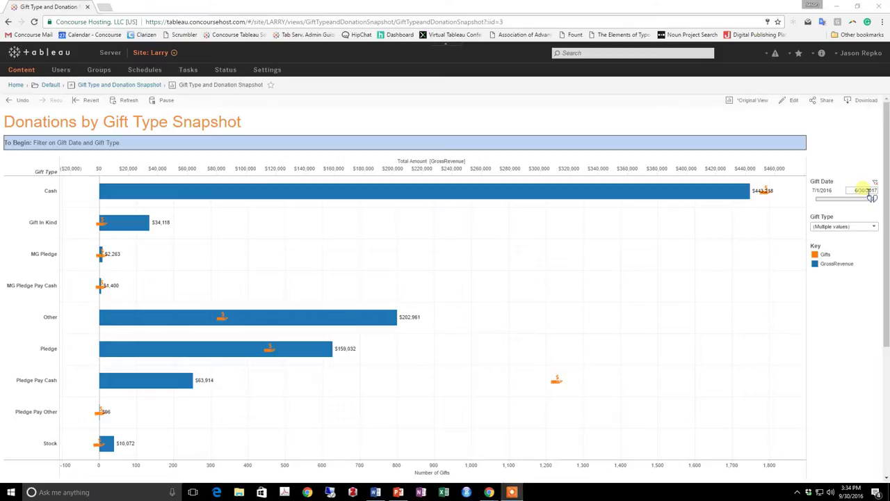
left_click(794, 194)
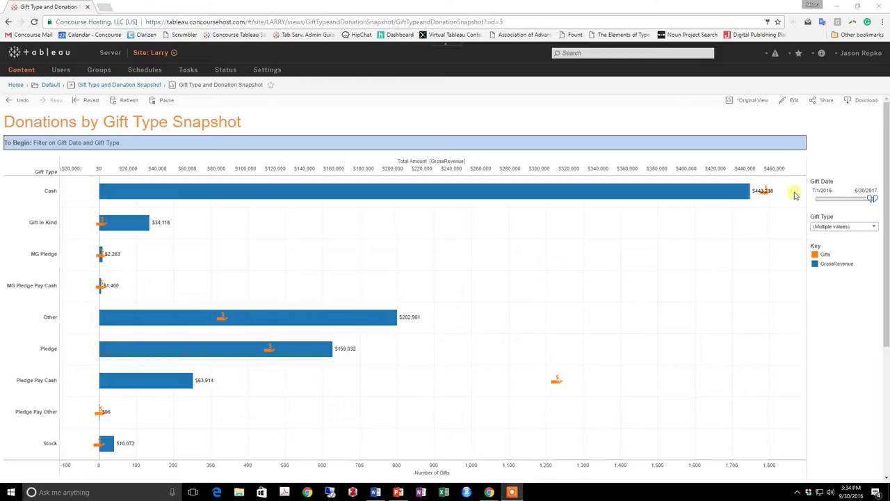
Save a custom view 'Donations by Gift Type 2016-2017', made default and public
left_click(739, 103)
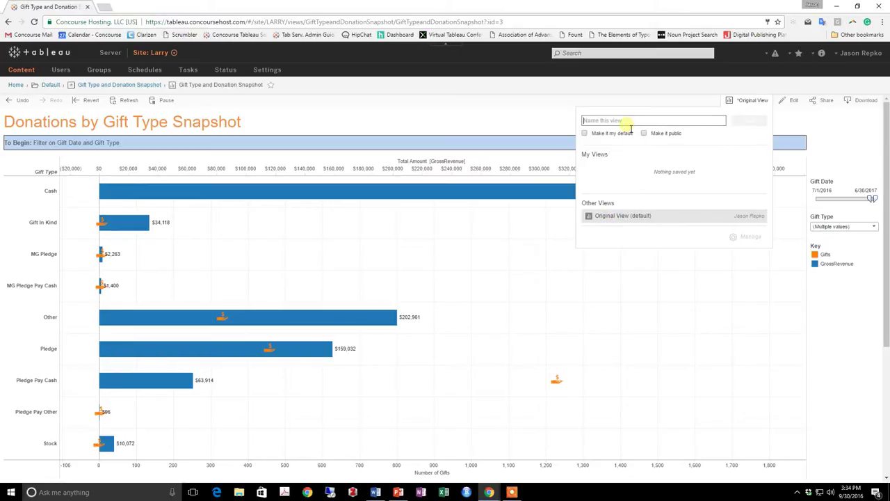
type("Donations by ")
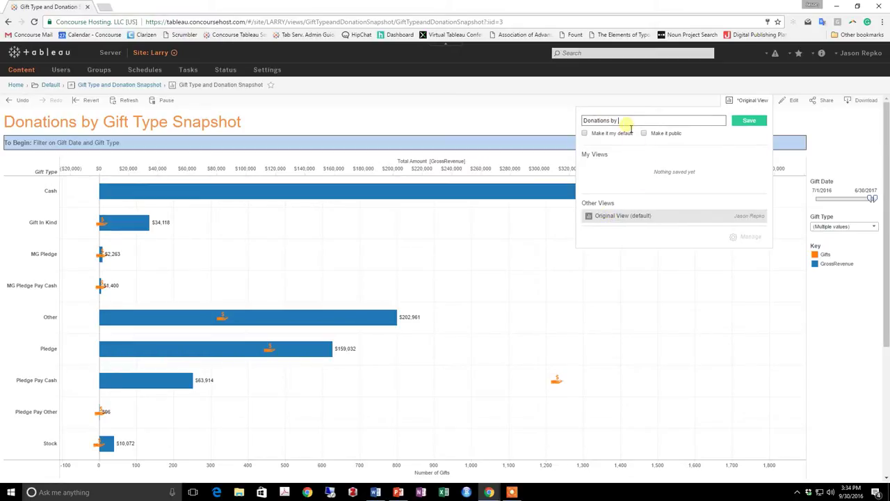
type("Gift Type 2016-2017")
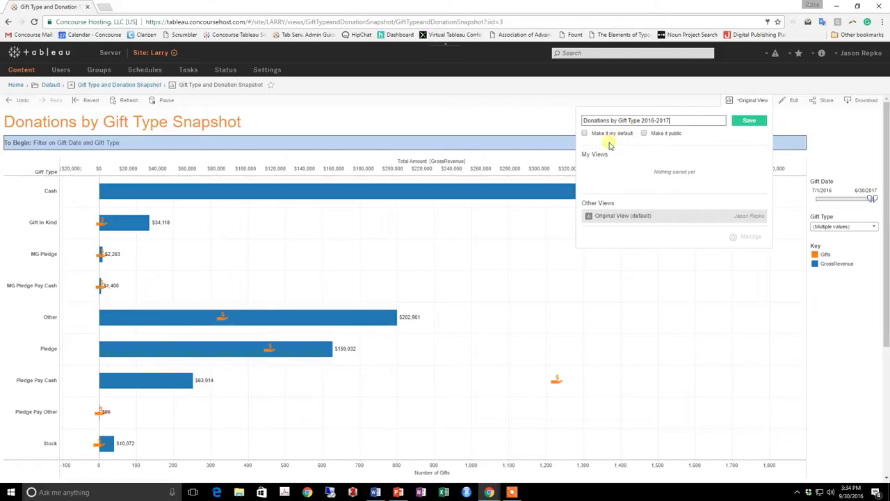
left_click(586, 135)
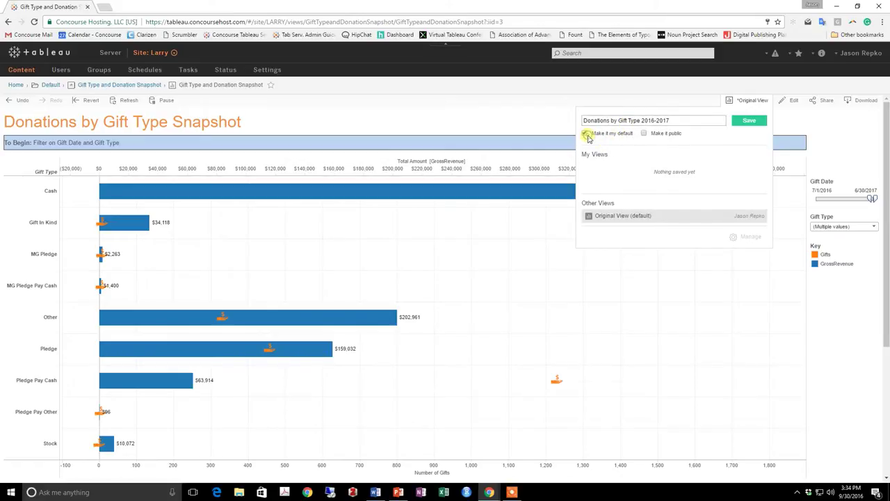
left_click(642, 138)
left_click(745, 123)
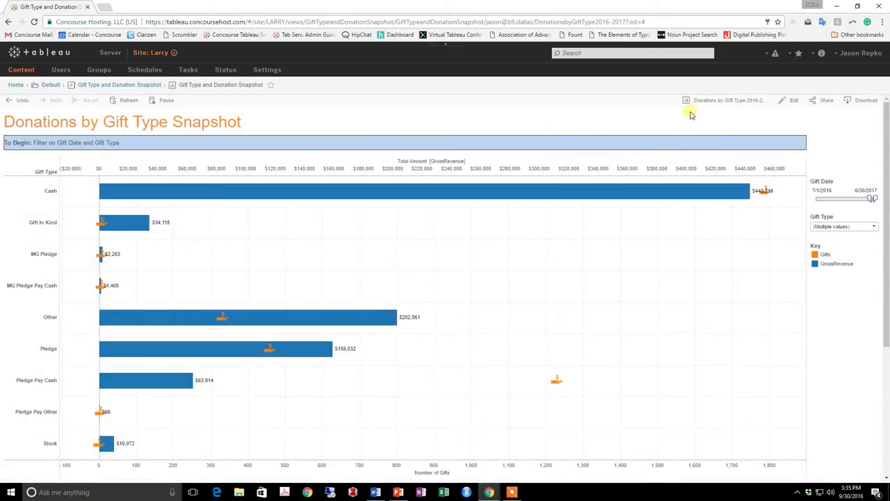
Show the custom views list with Donations by Gift Type 2016-2017 as default
left_click(724, 104)
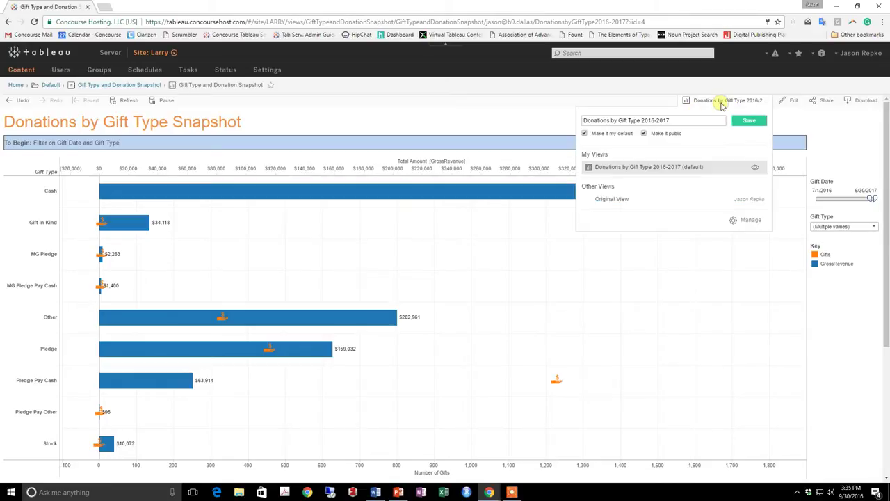
Close the views list and set the Gift Date filter to 7/1/2015 through 6/30/2016
left_click(616, 199)
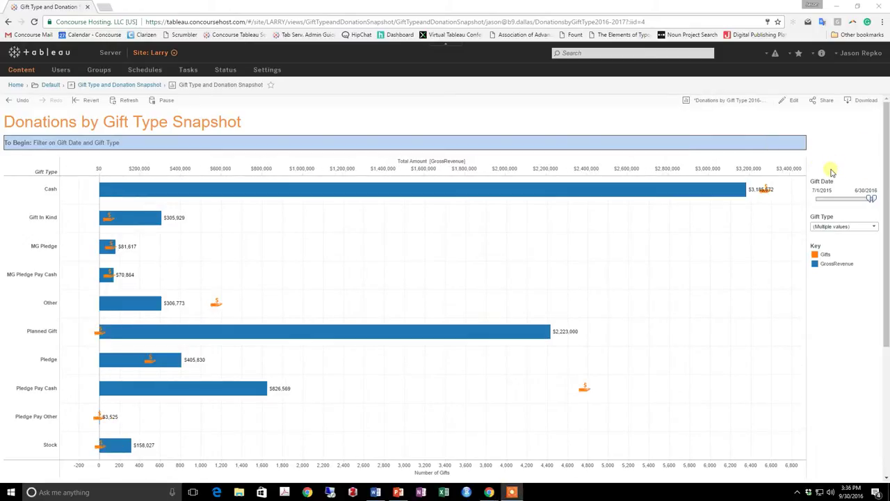
left_click(827, 190)
left_click(869, 193)
Save a public, non-default custom view renamed 'Donations by Gift Type 2015-2016'
left_click(713, 104)
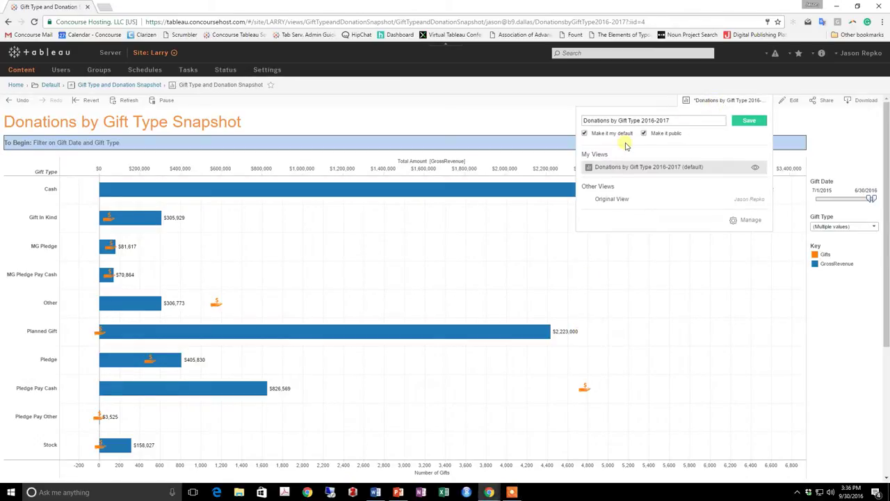
left_click(584, 134)
left_click(654, 120)
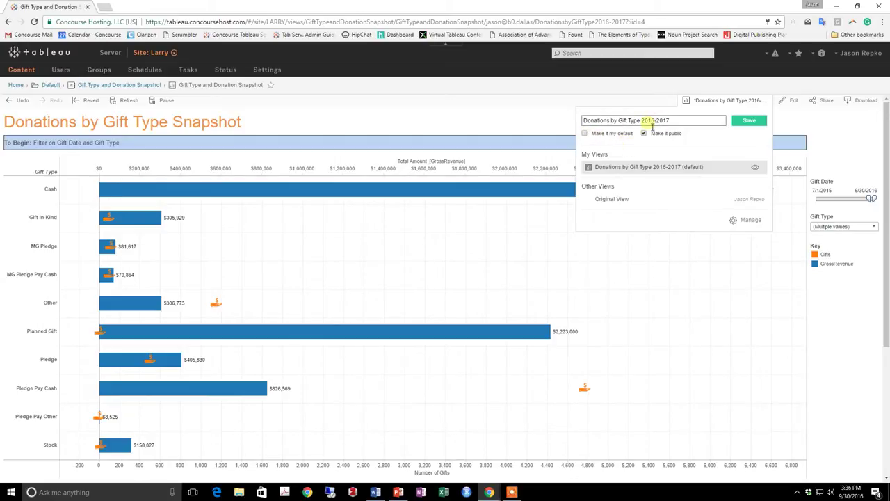
key("BackSpace")
type("5")
key("BackSpace")
type("6")
left_click(753, 121)
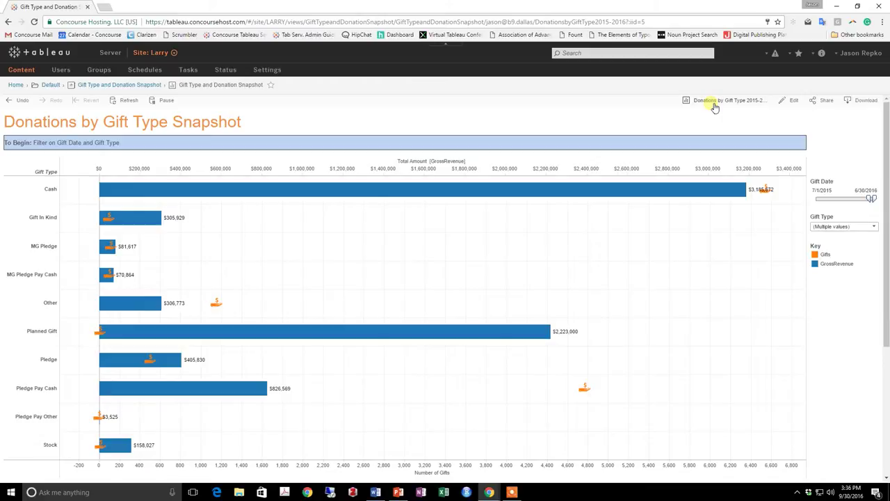
Review both saved custom views, 2015-2016 and 2016-2017, in the Manage views list
left_click(713, 106)
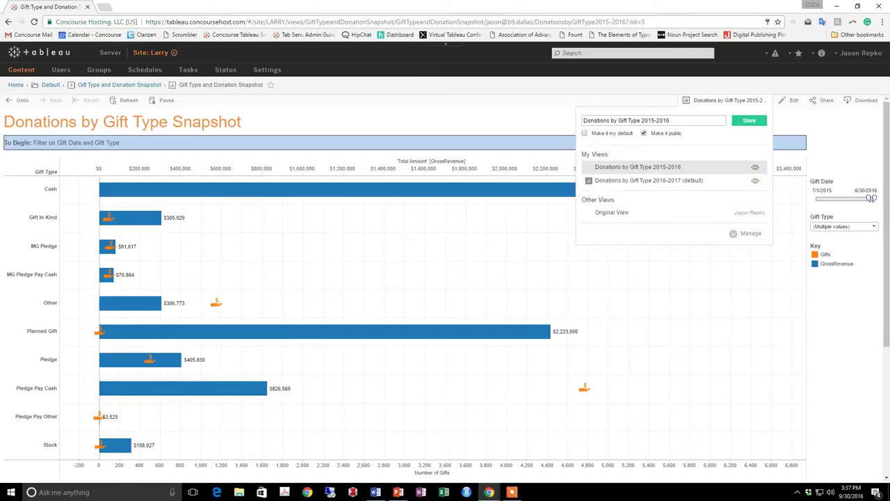
left_click(397, 491)
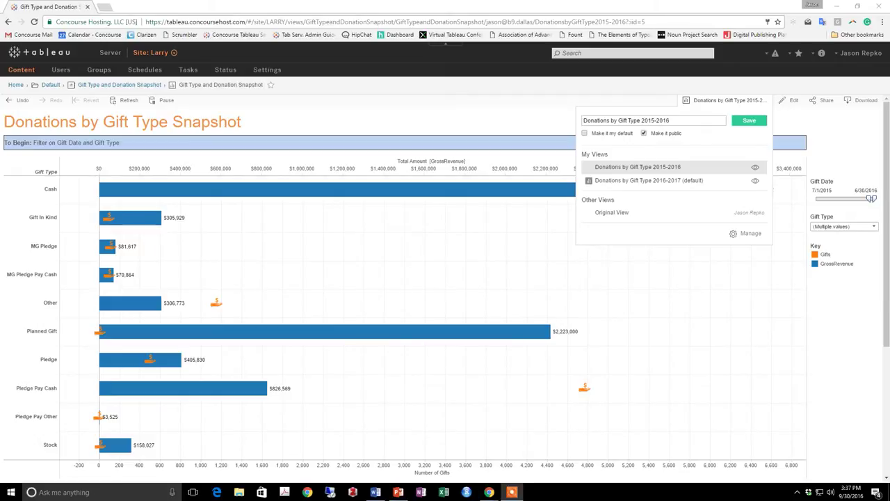
left_click(743, 233)
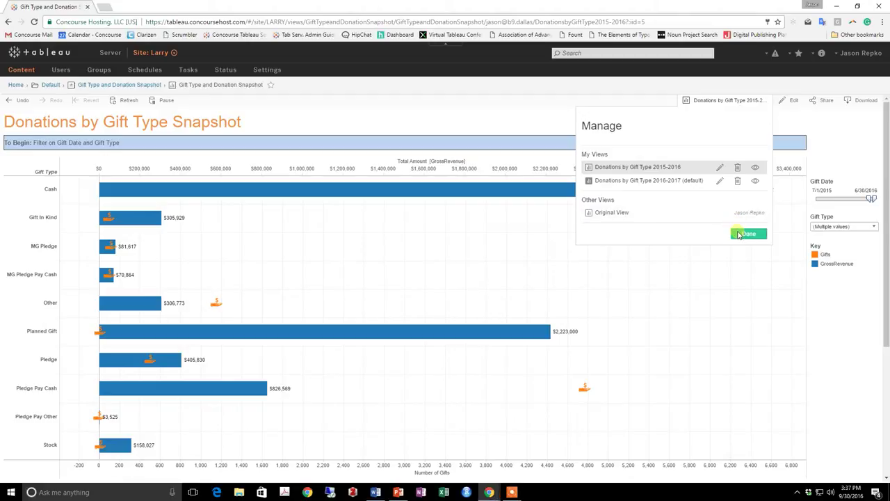
left_click(755, 168)
left_click(746, 233)
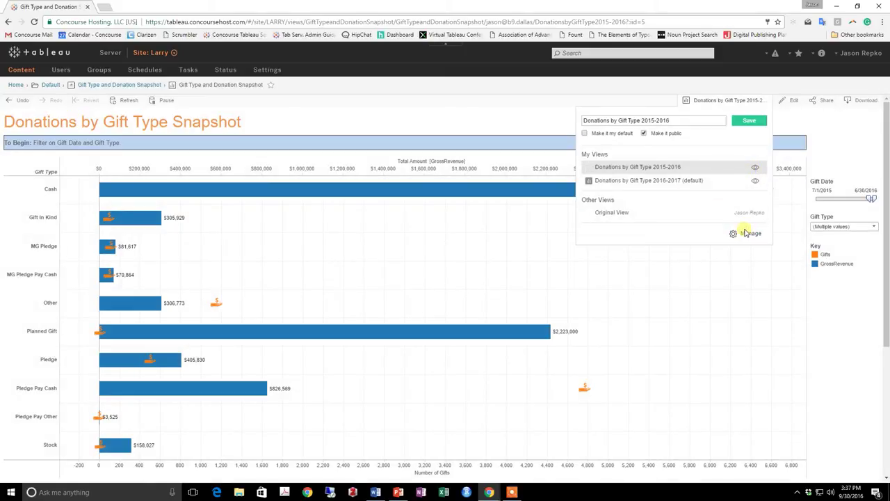
Re-save the Donations by Gift Type 2015-2016 custom view
left_click(758, 121)
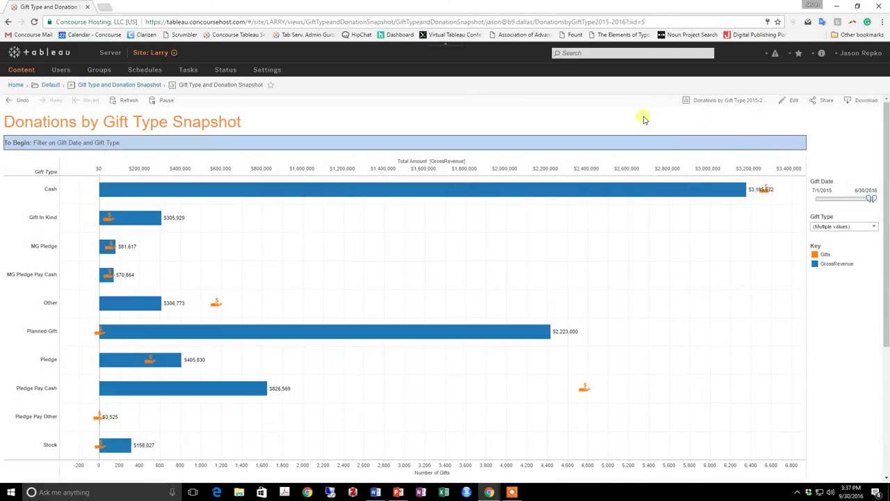